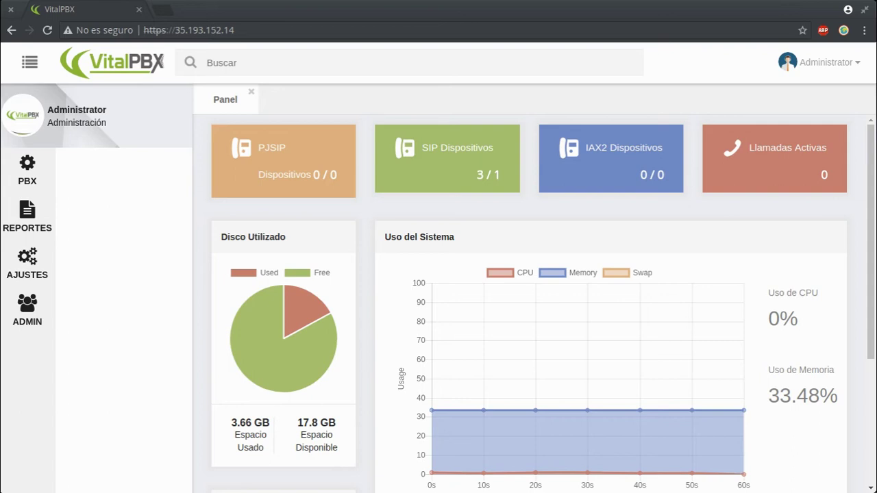
Open the Estadísticas de IVR report from the reports section.
click(27, 218)
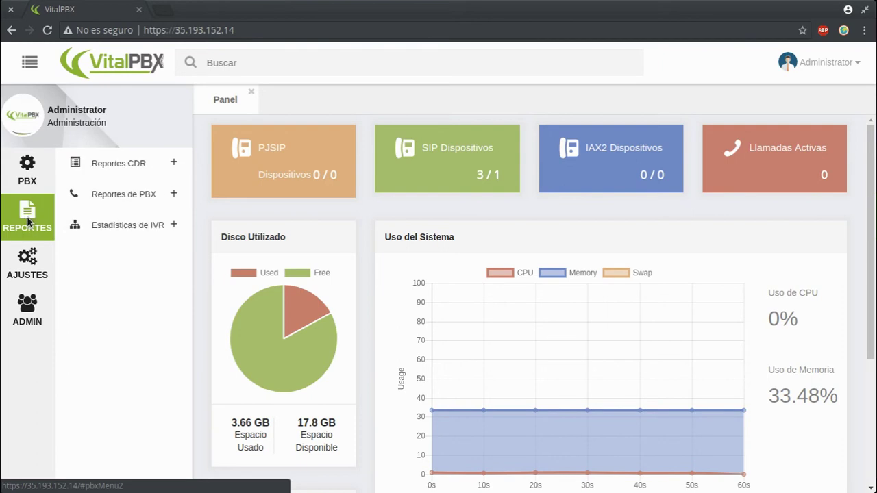
click(174, 225)
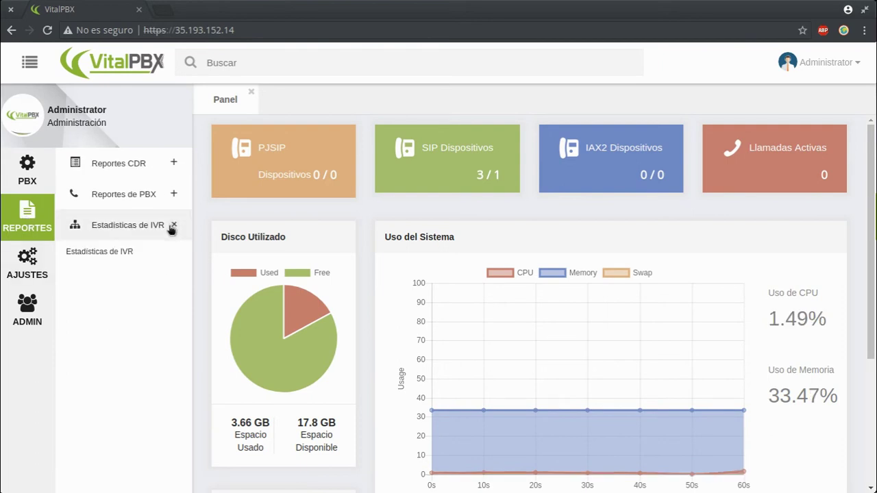
click(106, 251)
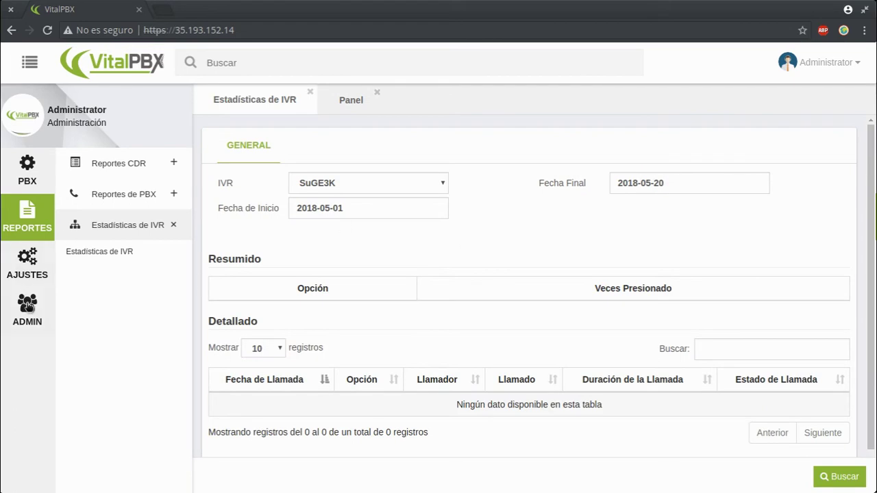
Open the Complementos list in the administration section and locate the Vitalpbx Ivr Stats add-on.
click(27, 307)
click(127, 255)
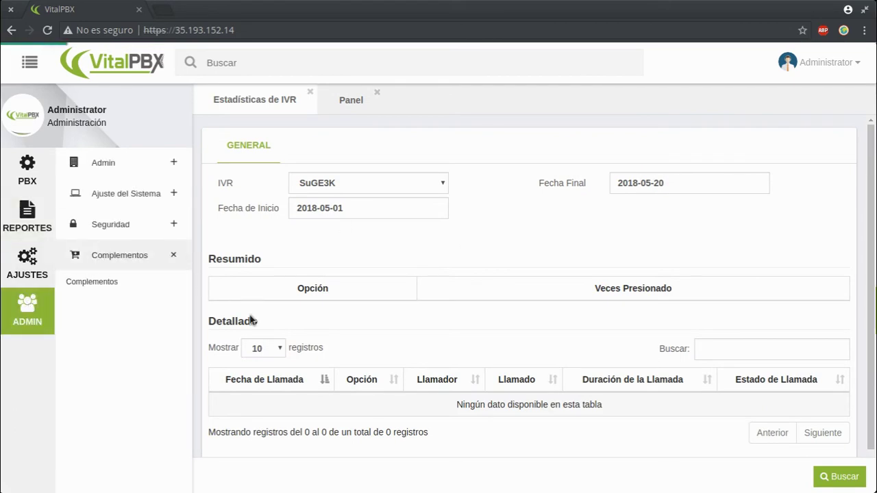
click(91, 283)
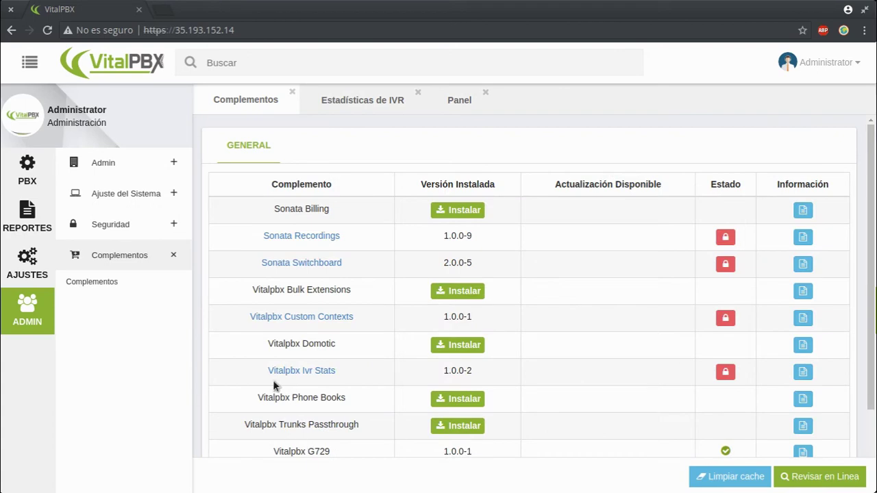
drag(251, 377, 358, 373)
click(350, 374)
Return to the Estadísticas de IVR report and check which IVRs can be selected.
click(32, 221)
click(114, 251)
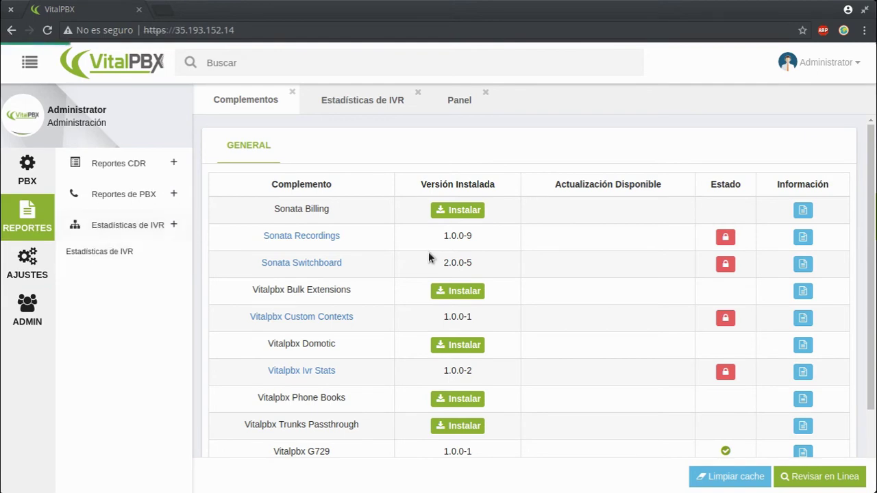
scroll(683, 386, down, 1)
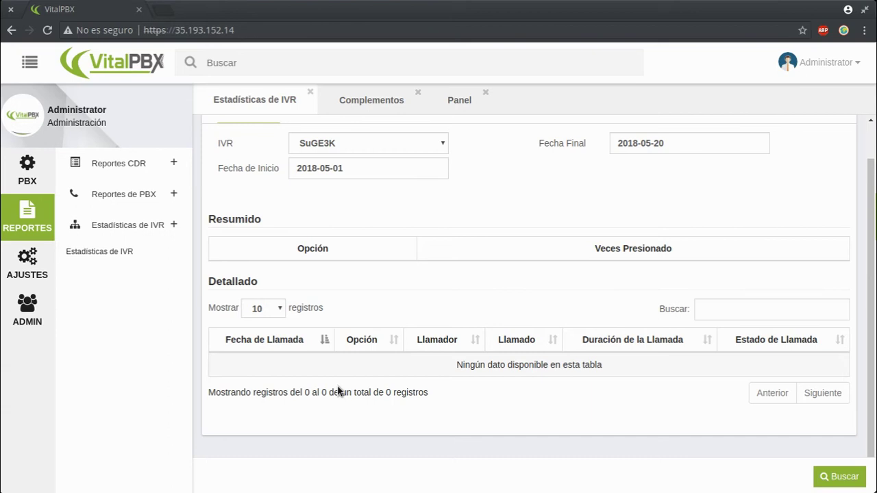
click(421, 148)
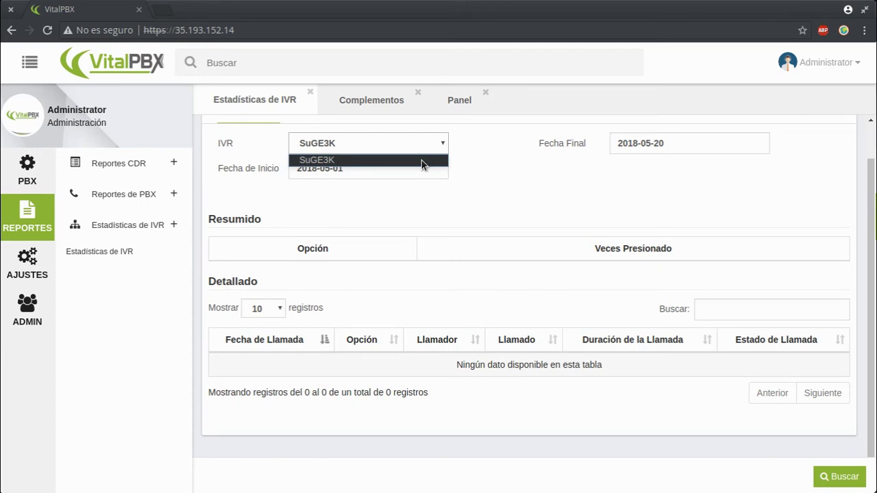
click(521, 173)
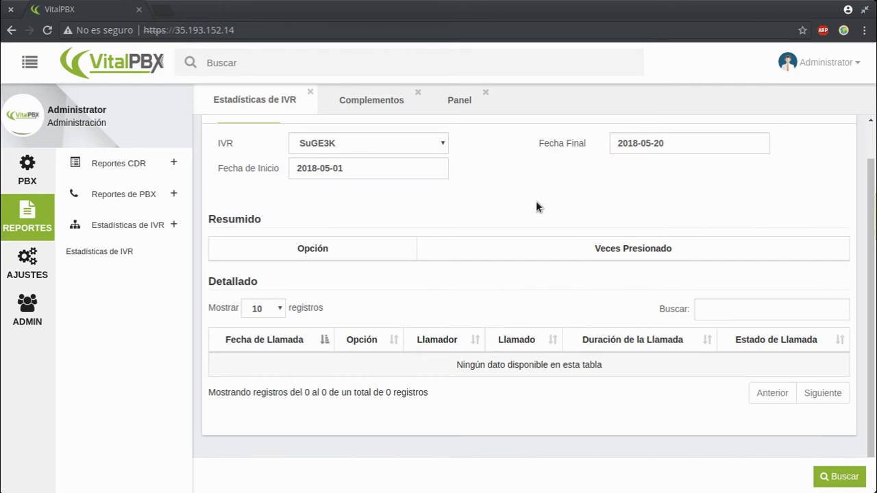
Open the PBX status report (Estados) from the Reportes de PBX group.
click(171, 195)
click(171, 195)
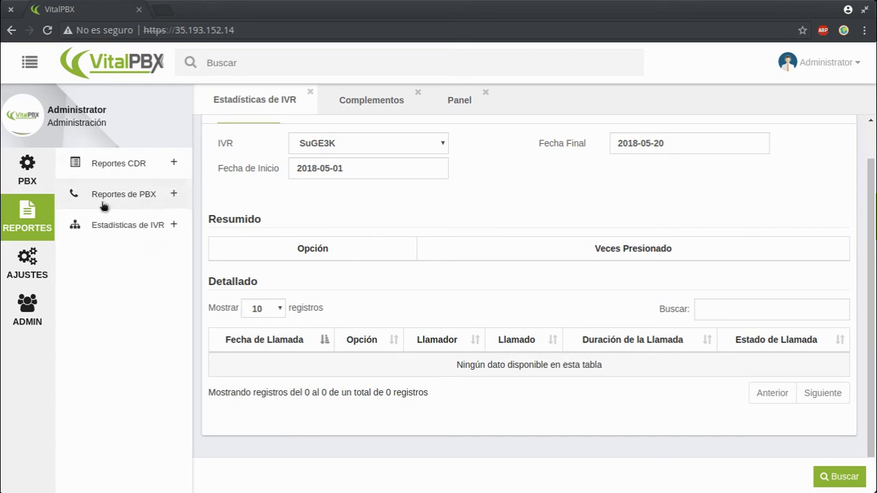
click(171, 191)
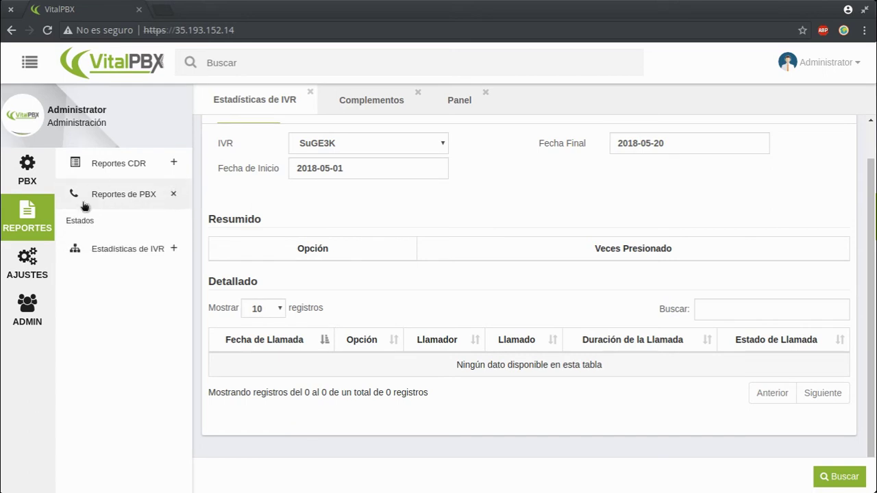
click(147, 167)
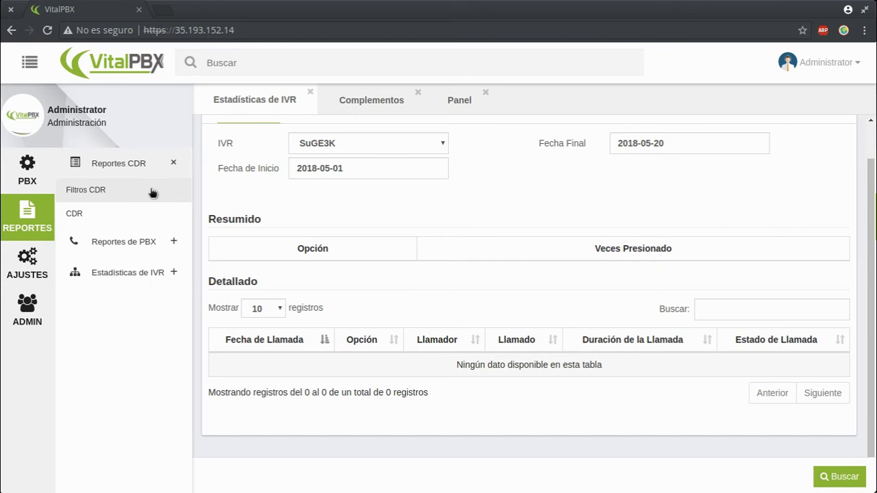
click(113, 236)
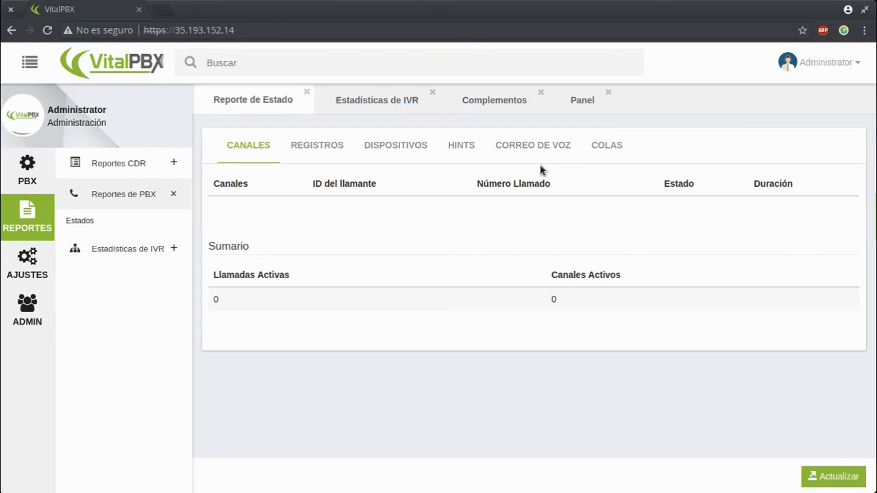
Review the registrations, devices, hints, voicemail and queues in the status report, and refresh it.
click(320, 145)
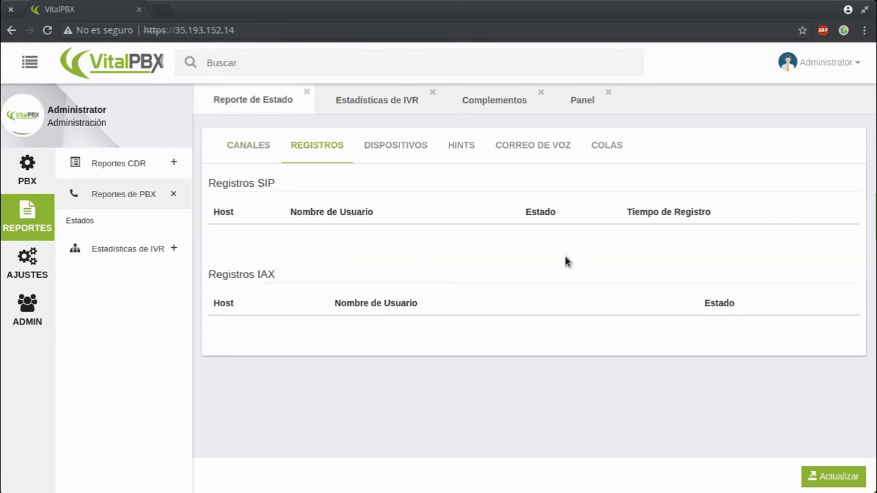
click(397, 145)
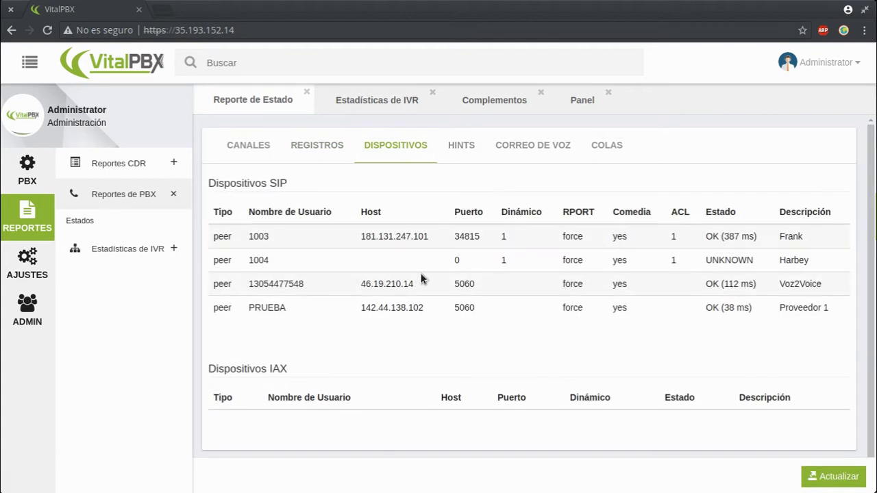
click(460, 149)
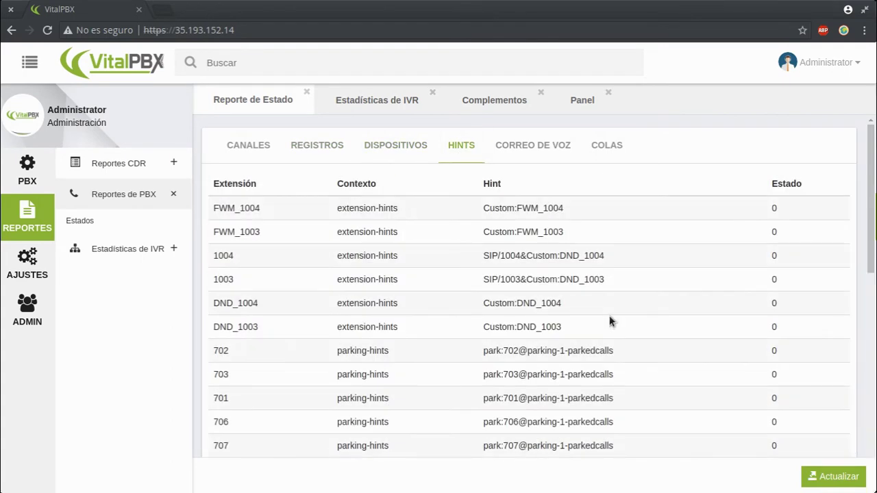
scroll(612, 323, down, 4)
scroll(612, 317, up, 5)
click(529, 147)
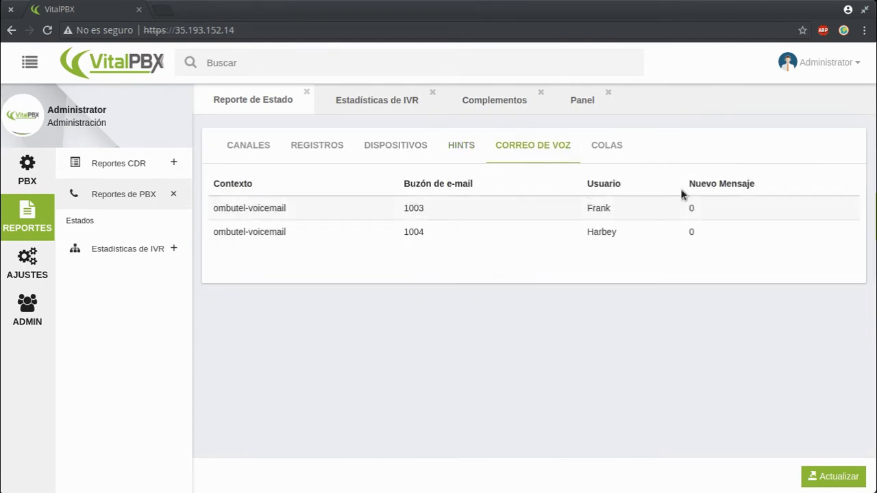
click(604, 142)
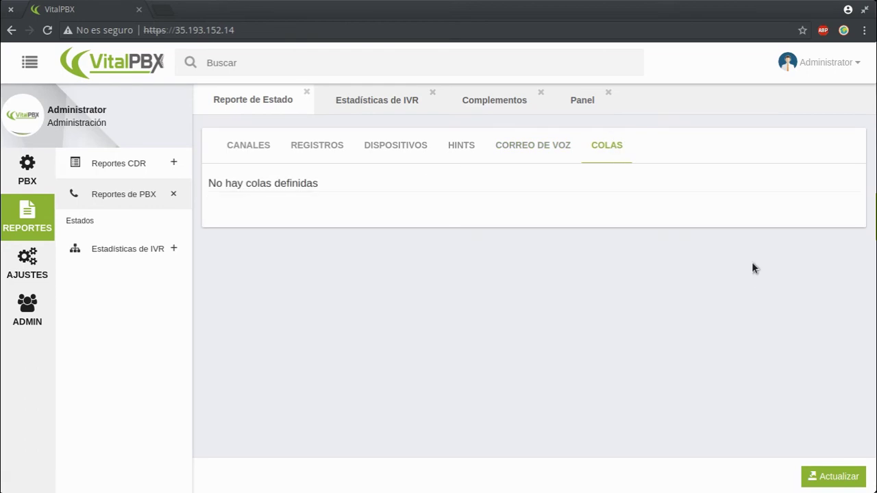
click(833, 481)
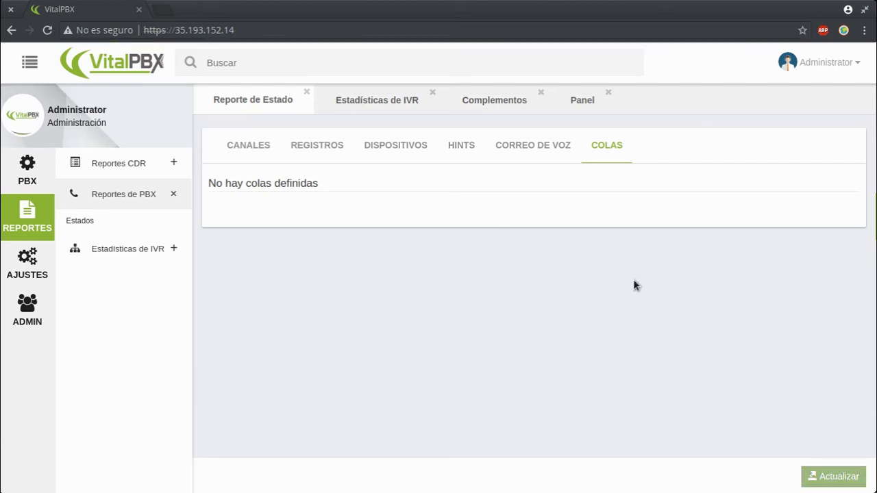
Open the CDR report and check the choices of its Filtro setting.
click(150, 170)
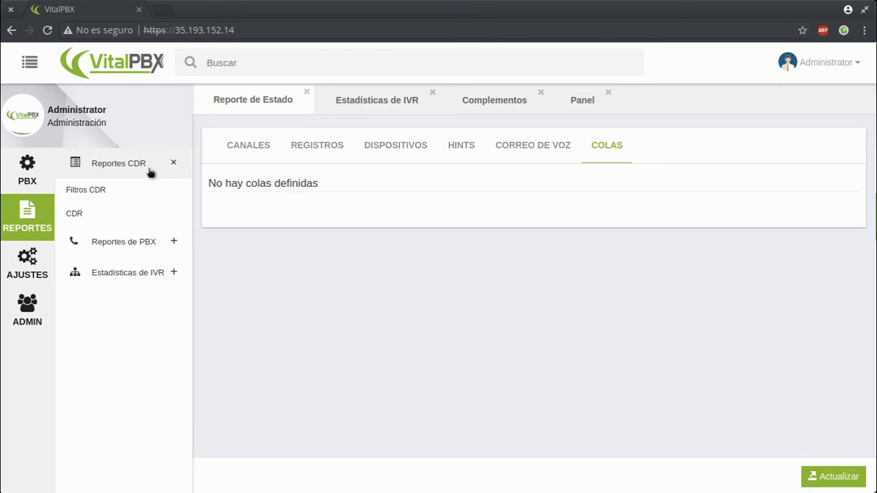
click(99, 218)
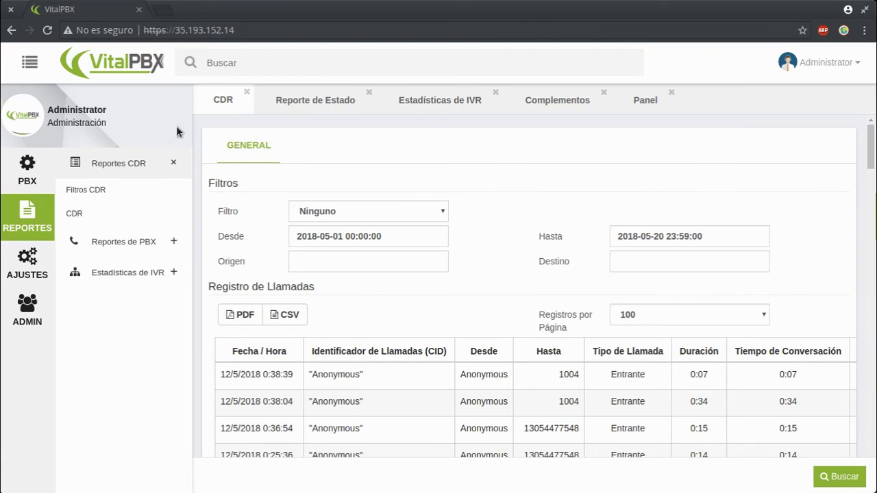
click(421, 220)
click(421, 216)
Look through the call records in the CDR report, including the second page of results.
scroll(596, 336, down, 10)
scroll(602, 343, down, 15)
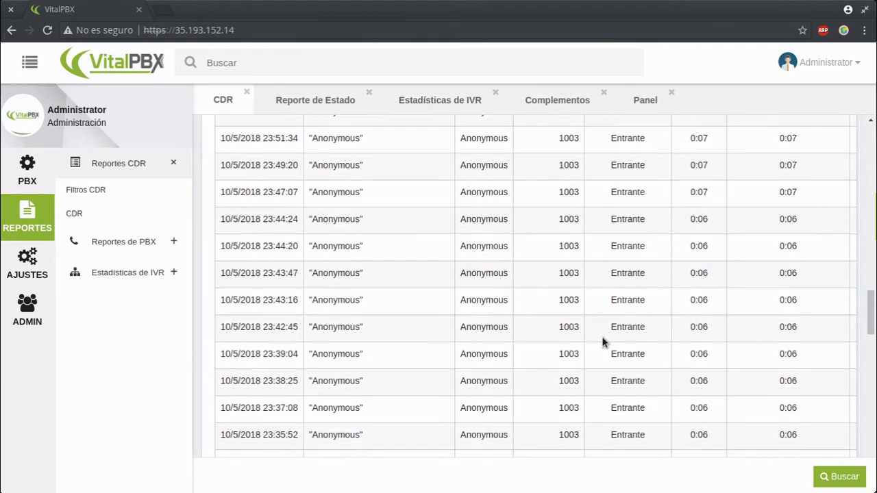
scroll(656, 325, down, 10)
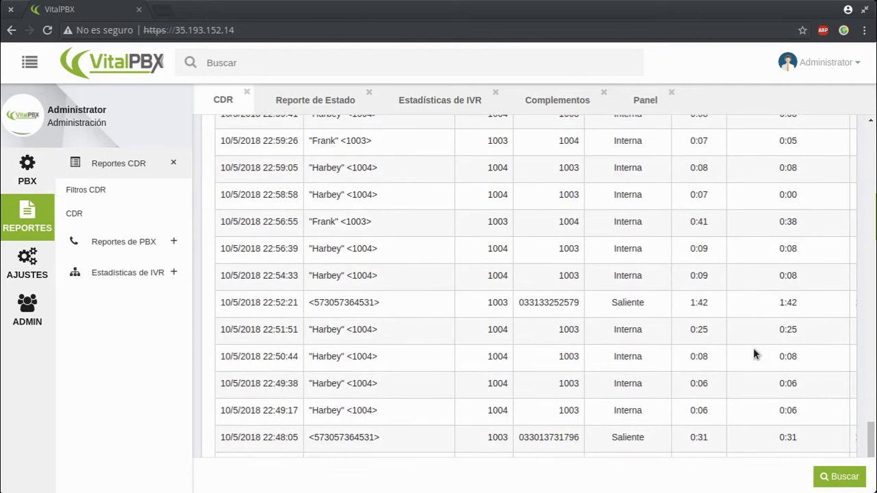
click(833, 434)
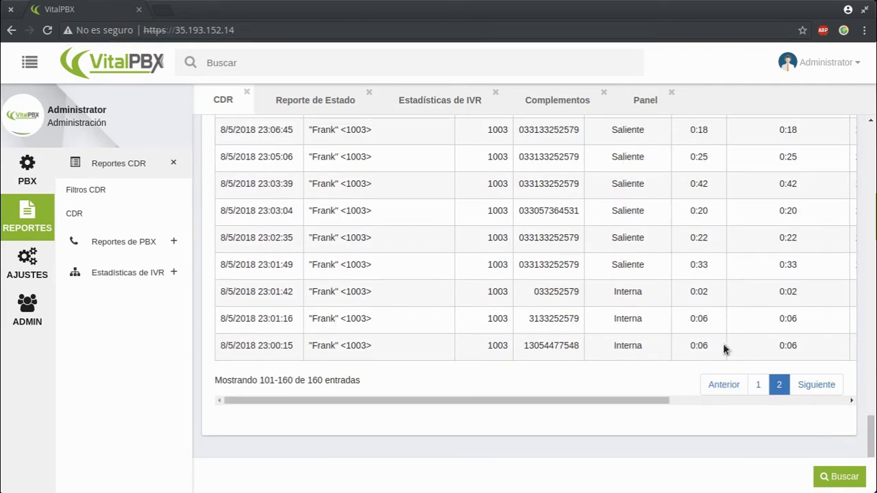
scroll(723, 346, up, 10)
scroll(724, 348, up, 5)
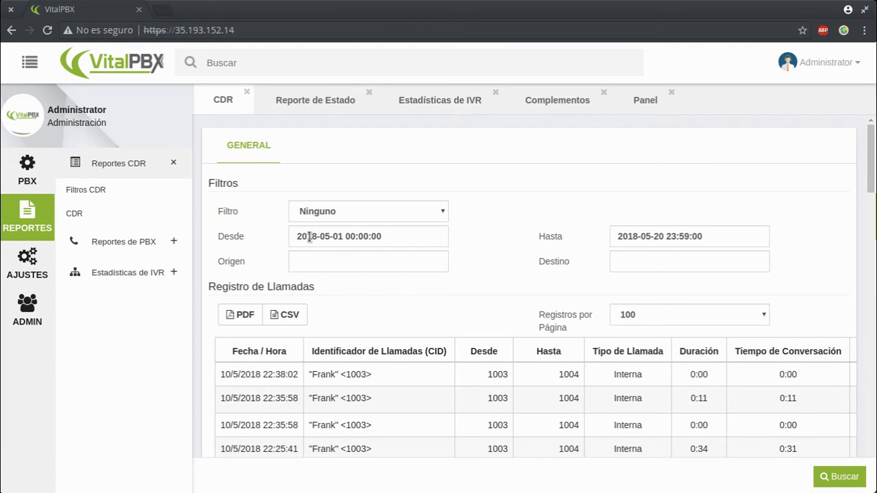
Set the CDR filter's Desde date to 2018-02-01.
click(658, 235)
click(732, 194)
click(378, 241)
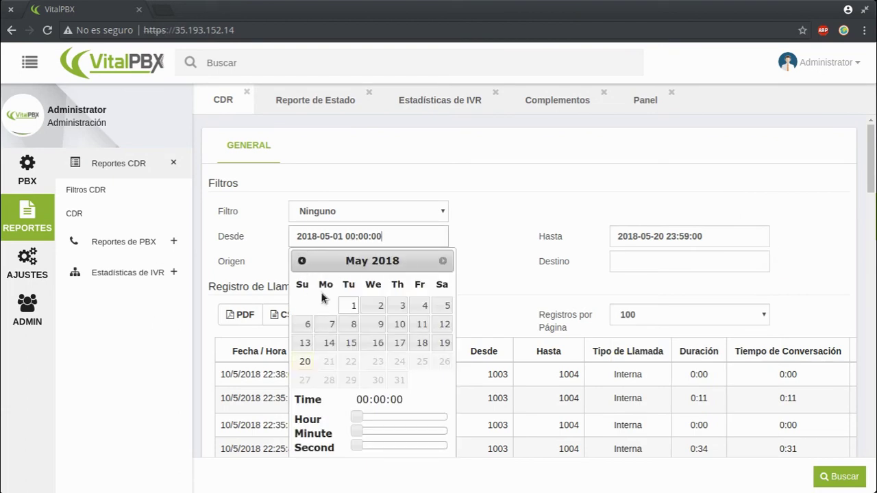
click(302, 260)
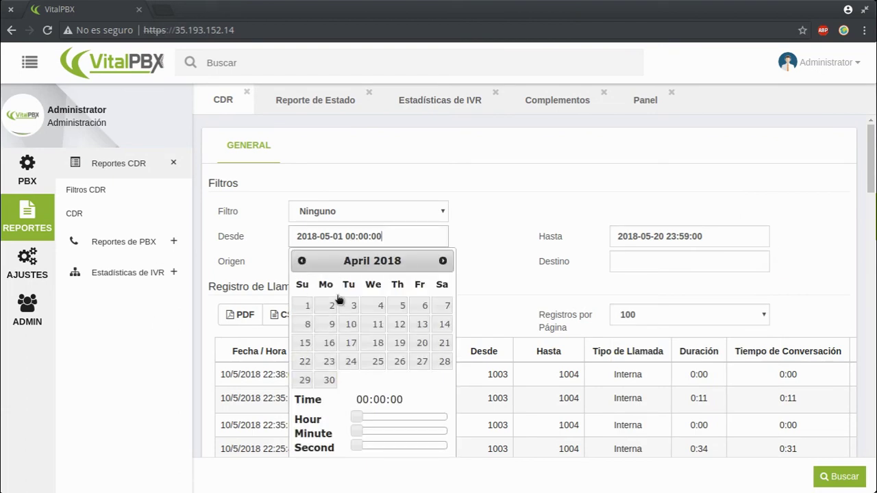
click(302, 261)
click(302, 261)
click(397, 306)
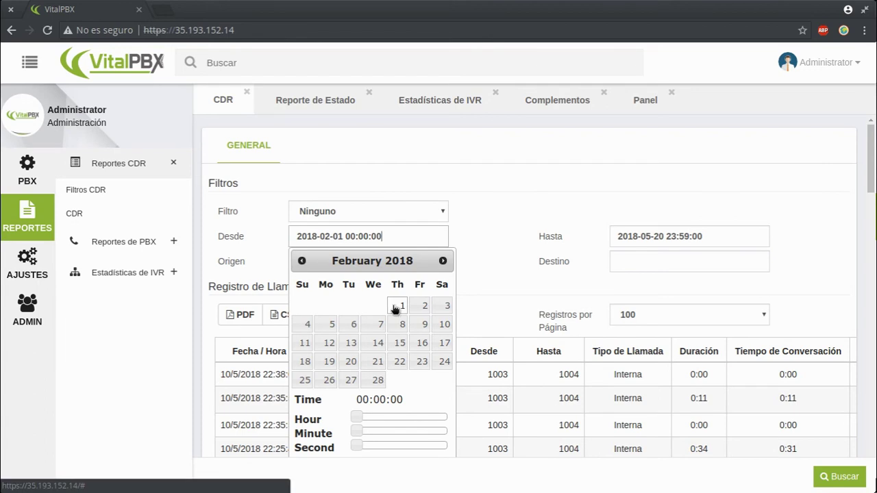
scroll(473, 326, down, 3)
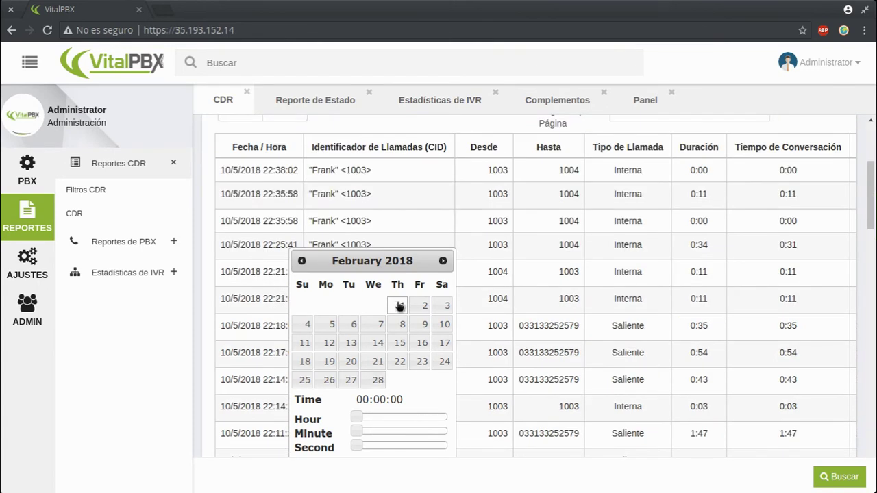
scroll(404, 308, up, 3)
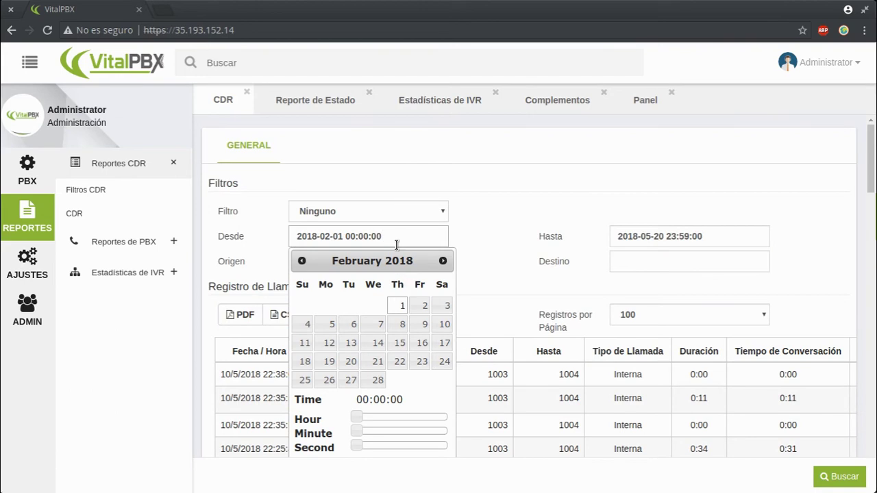
Set the Desde time to 02:08:13 and close the date picker.
click(370, 432)
click(366, 418)
click(375, 446)
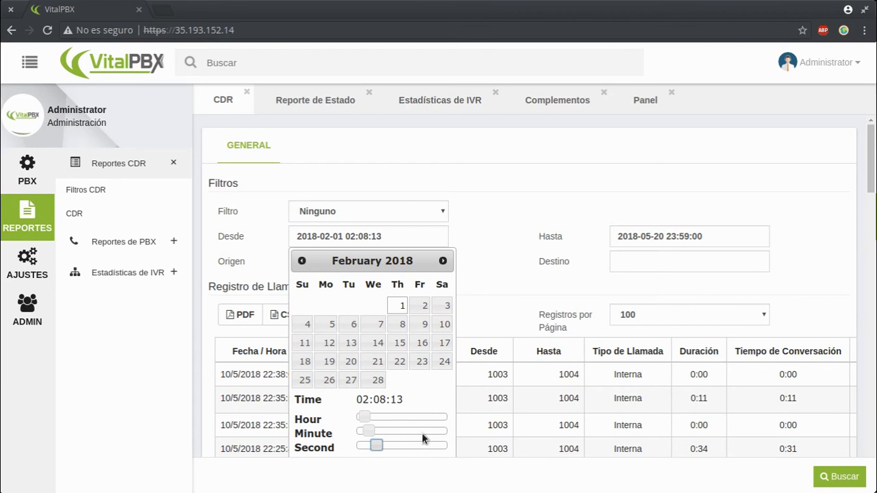
key(ctrl+minus)
key(ctrl+minus)
click(343, 384)
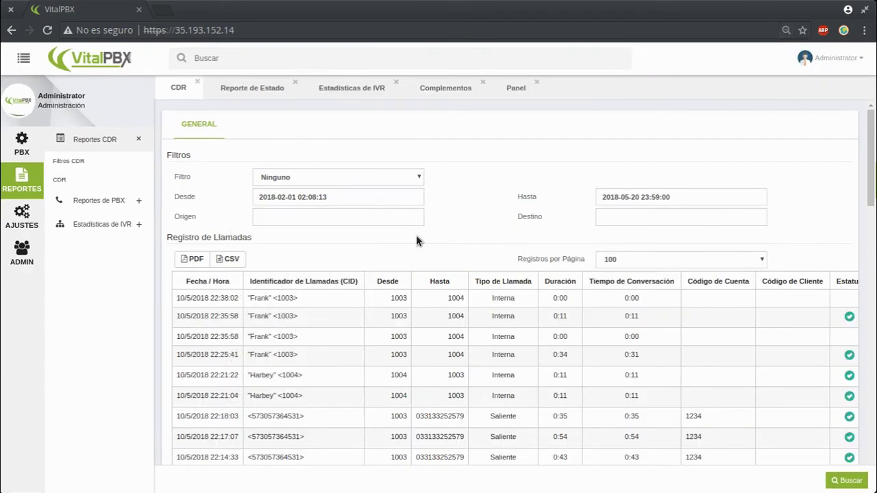
Examine the Hasta date and time options and the Origen and Destino filter fields.
click(702, 195)
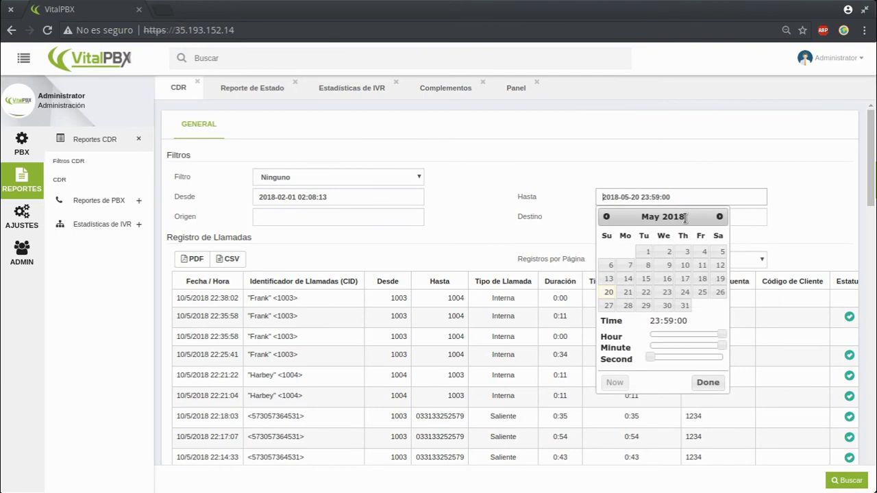
click(706, 382)
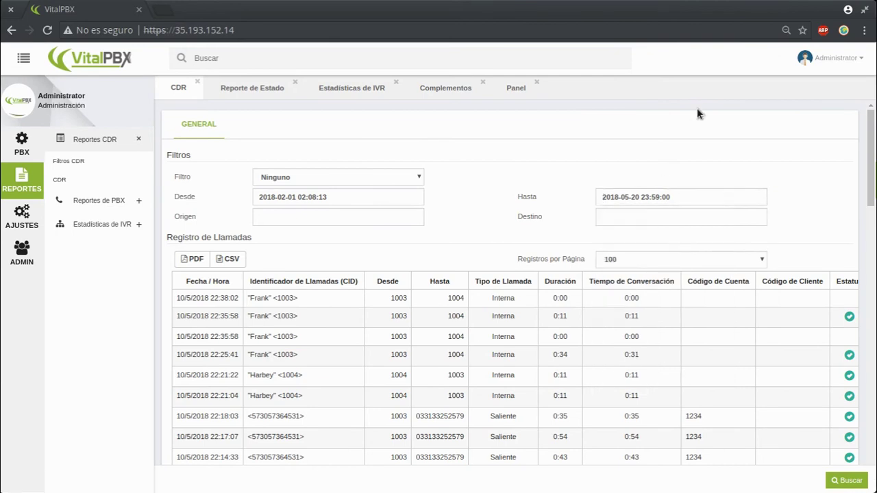
click(317, 215)
click(673, 216)
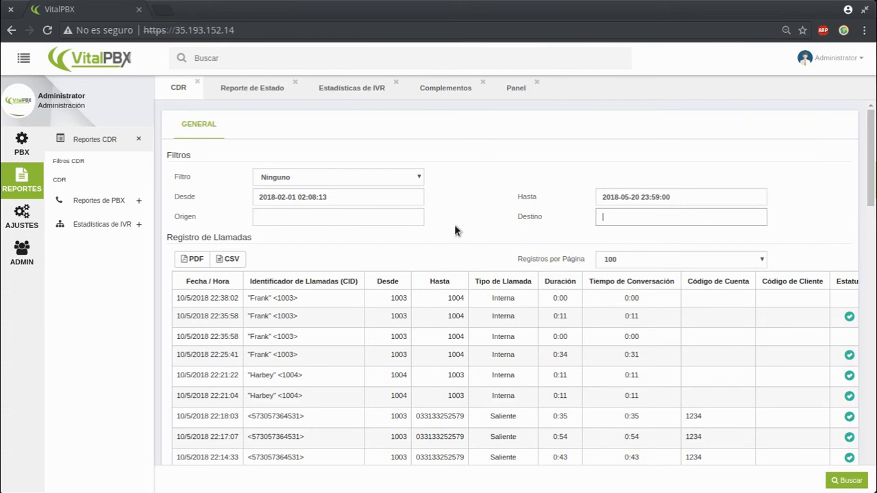
Export the CDR call records to PDF and look through the downloaded CDR Records.pdf, including its Estatus column.
click(191, 259)
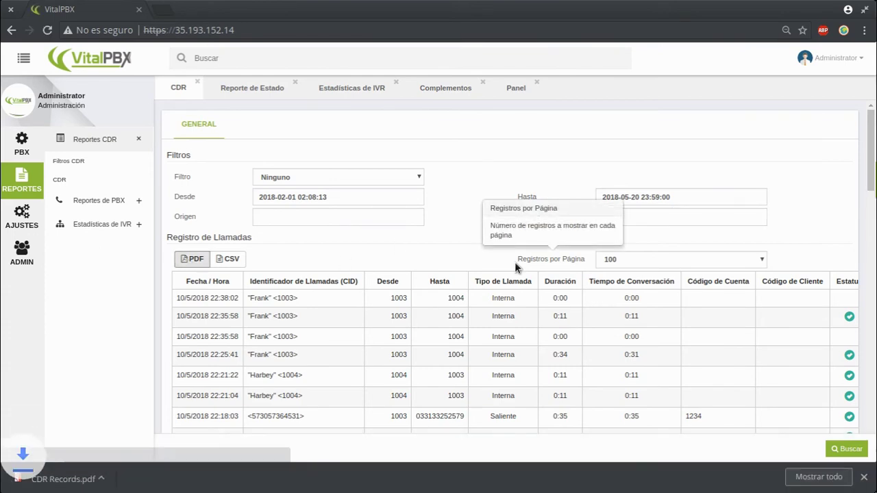
click(59, 479)
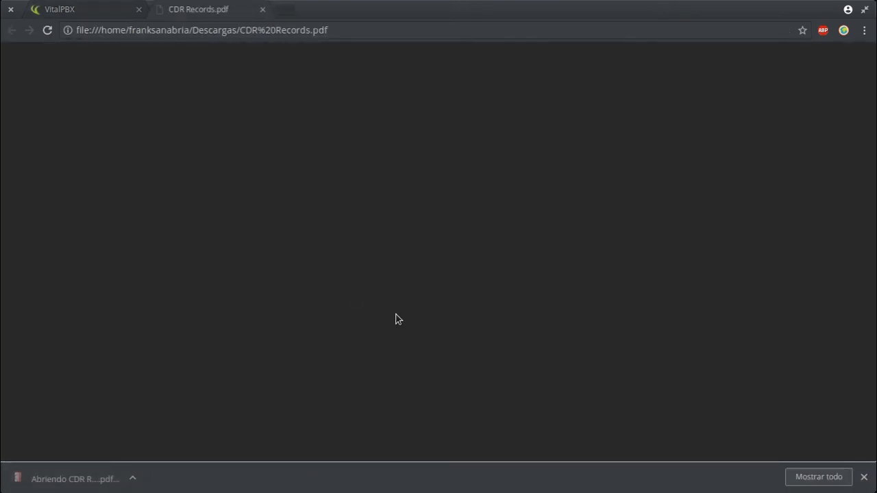
scroll(581, 276, down, 7)
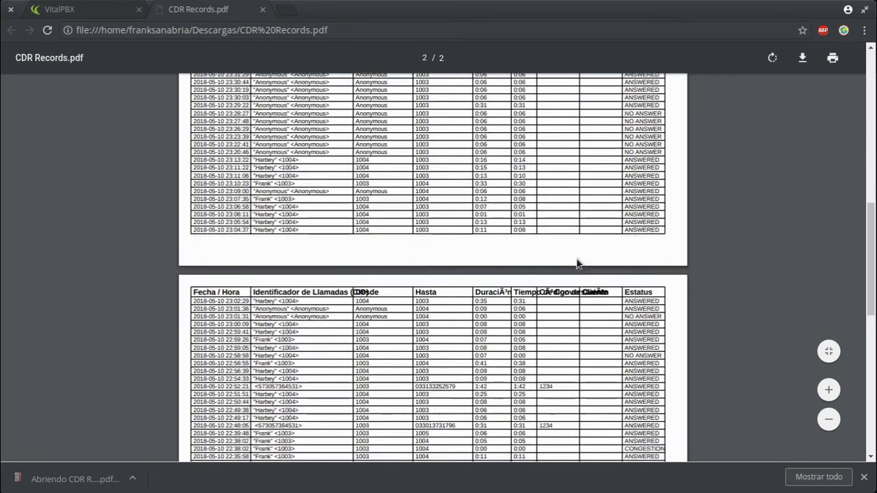
scroll(577, 265, down, 5)
triple_click(633, 178)
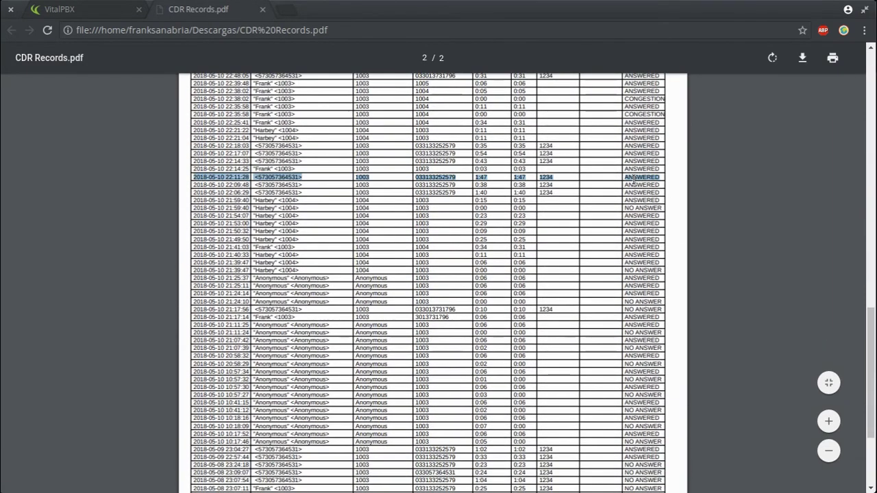
double_click(636, 215)
scroll(587, 301, up, 3)
Compare the call records in the exported PDF with those in the VitalPBX CDR report.
click(60, 8)
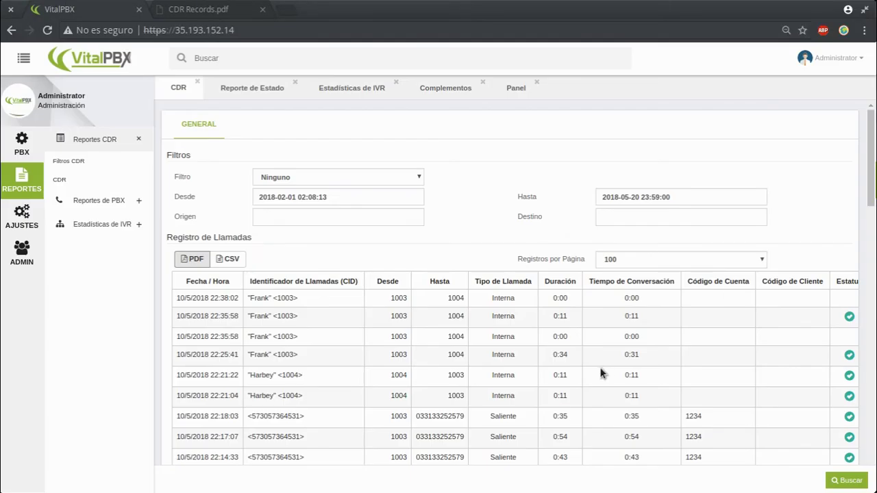
click(213, 10)
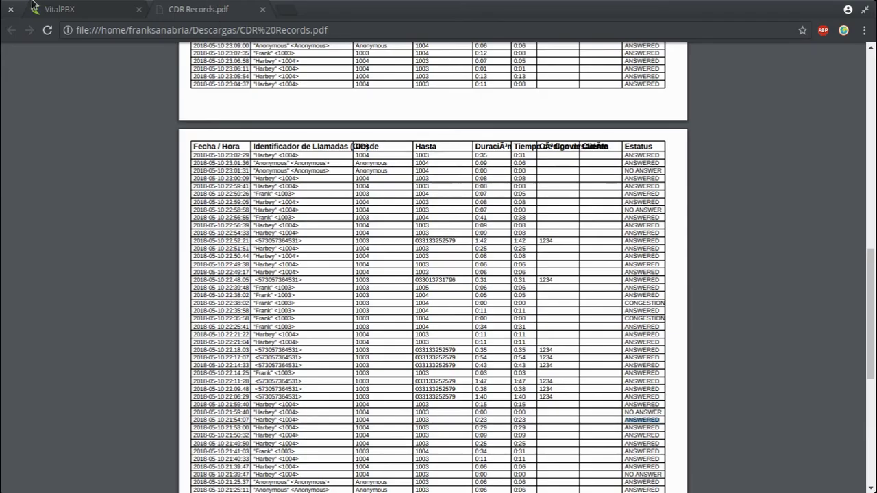
click(54, 9)
Open the administrator's profile and examine its Configuraciones section, including the theme, language and time zone settings.
click(835, 60)
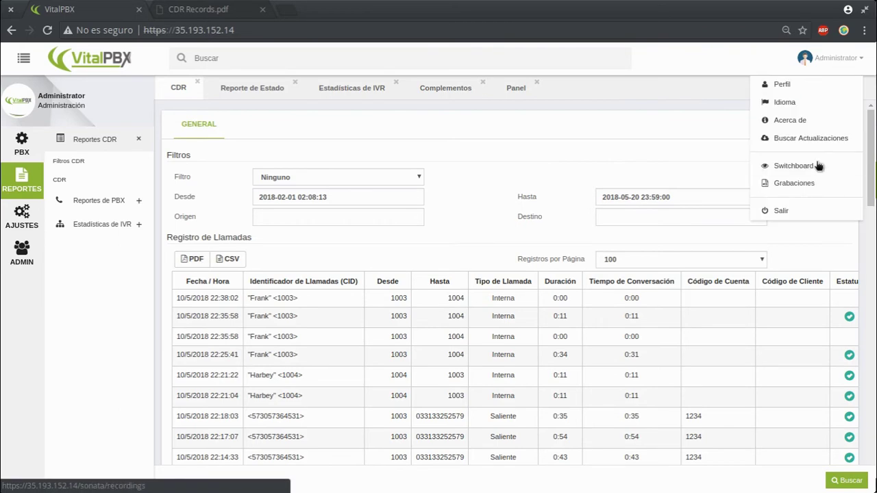
click(825, 84)
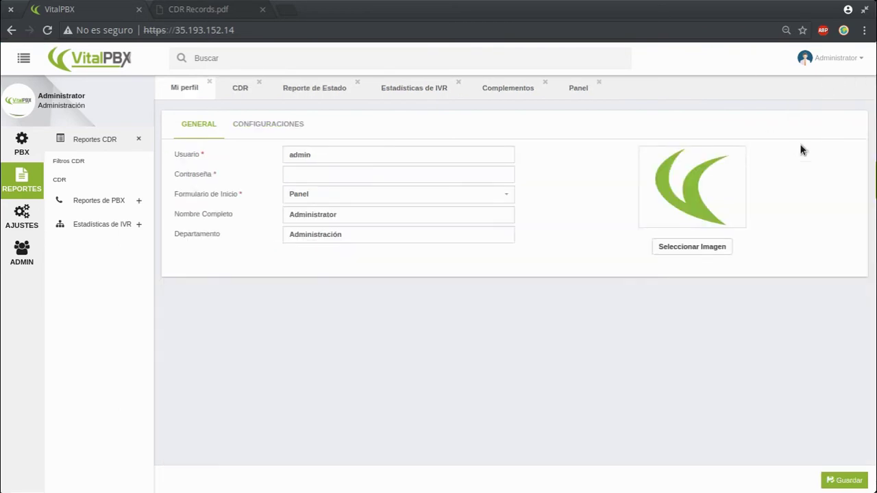
click(254, 122)
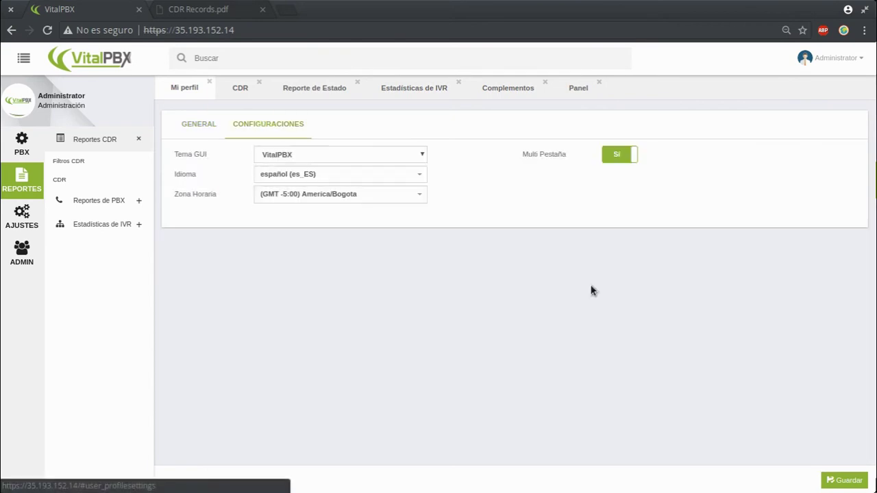
mouse_move(211, 181)
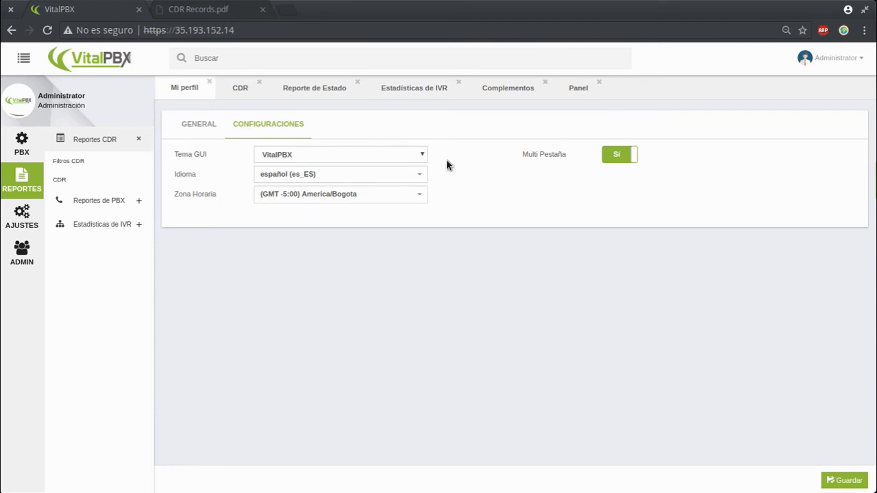
Check the CDR report's call dates against the Zona Horaria setting in the profile.
click(241, 87)
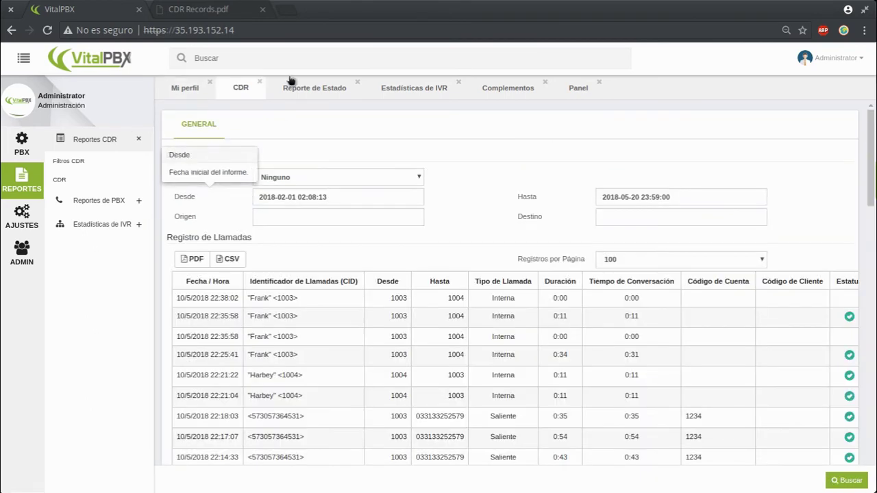
click(184, 89)
drag(180, 195, 208, 192)
click(240, 88)
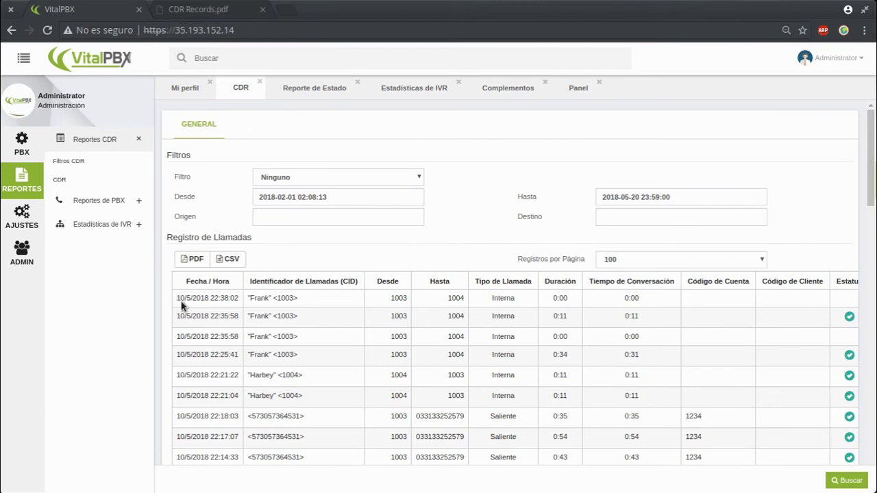
Export the CDR call records to CSV and review them in LibreOffice Calc using the import settings already offered.
click(226, 261)
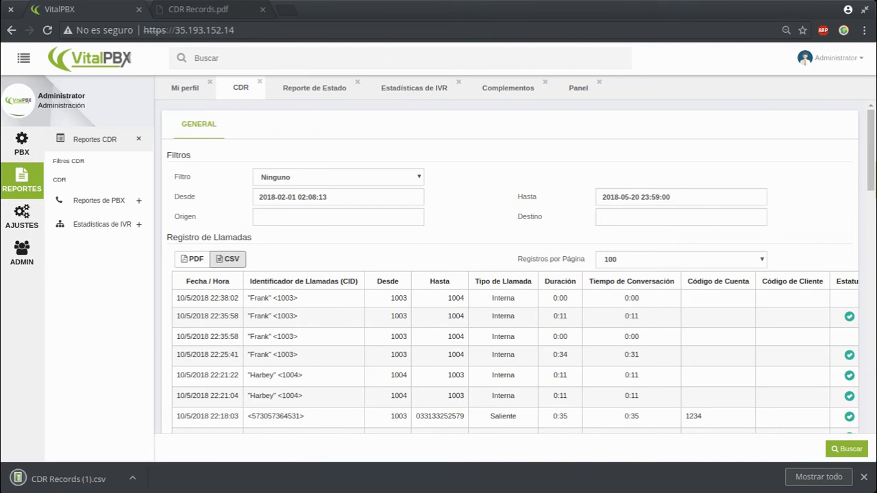
click(75, 479)
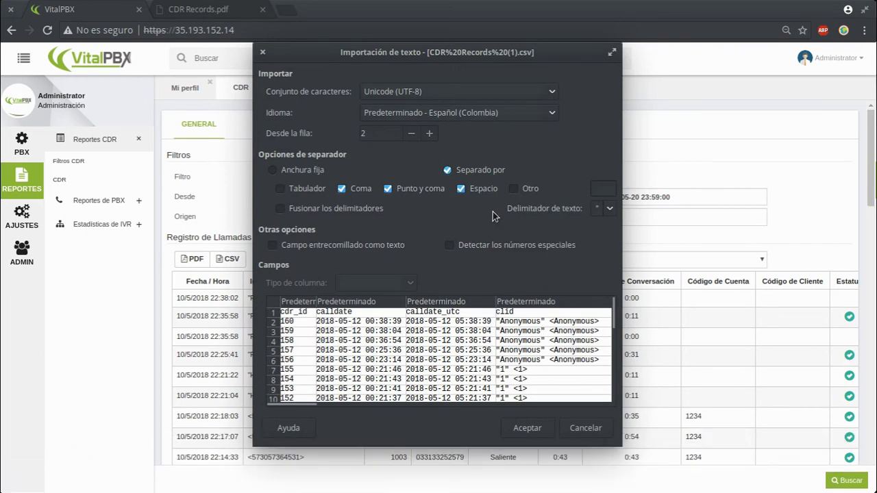
click(543, 429)
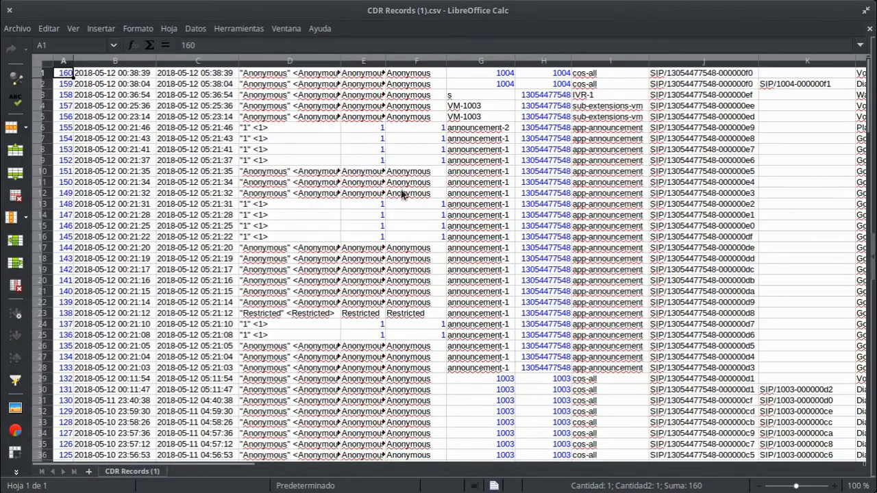
scroll(387, 202, down, 7)
scroll(353, 237, down, 20)
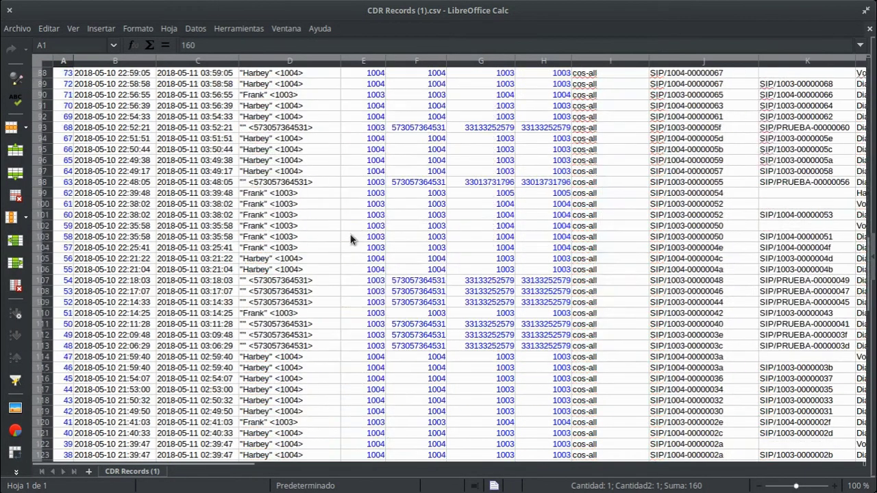
scroll(398, 287, down, 15)
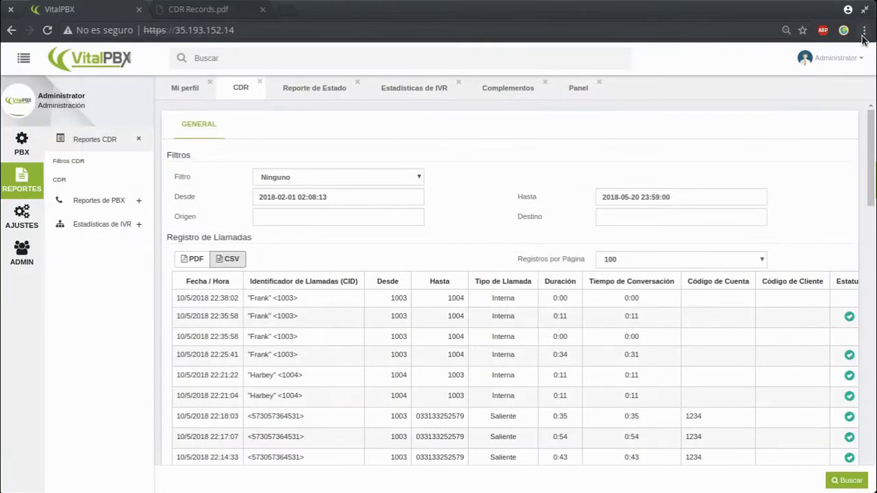
Download the CDR records CSV again from the browser's download list and close the Descargas page.
click(864, 30)
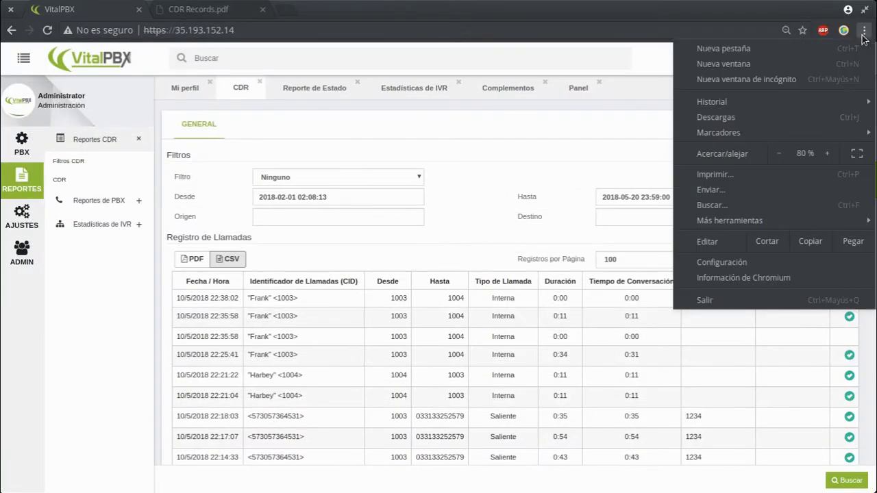
click(730, 117)
click(345, 145)
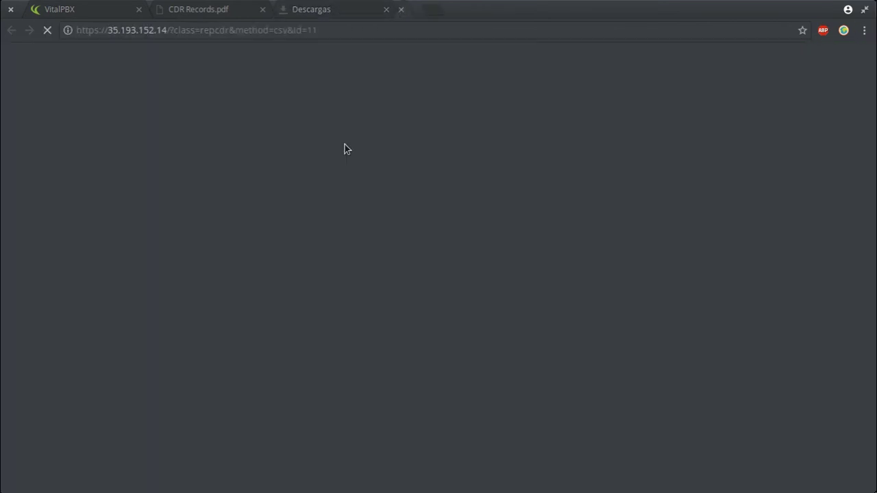
click(386, 9)
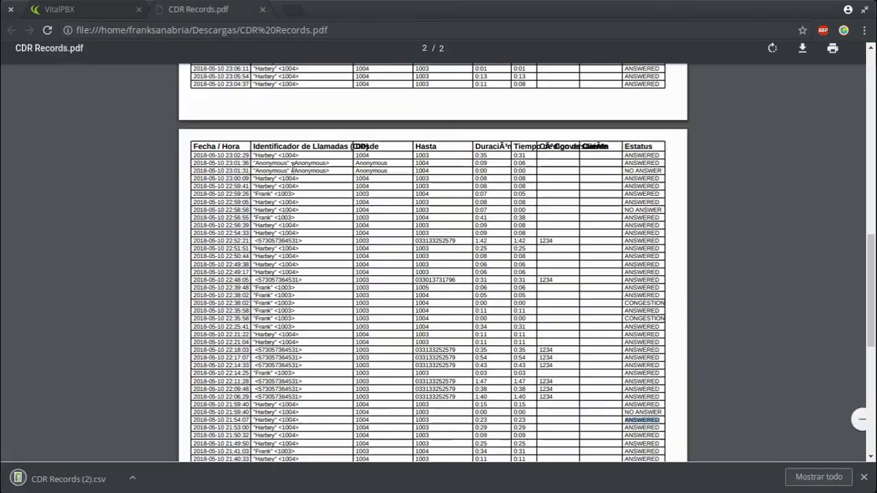
Close the exported PDF and import CDR Records (2).csv into LibreOffice Calc starting from row 1.
click(263, 9)
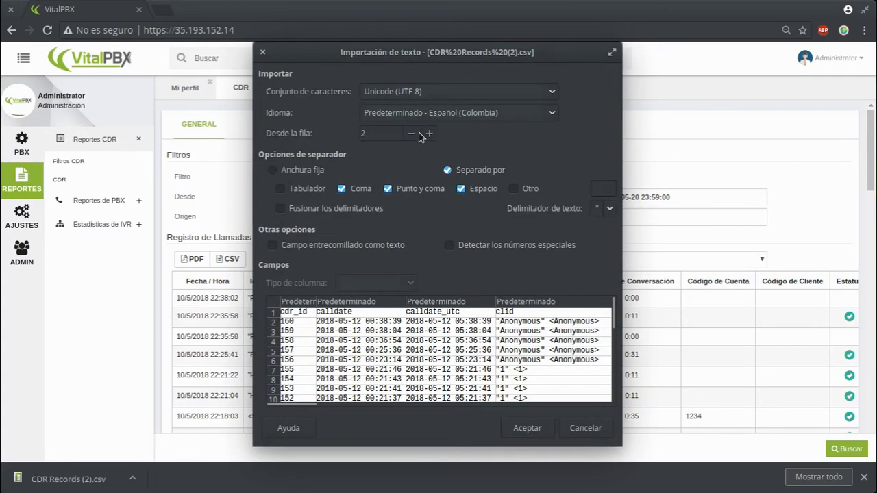
click(406, 134)
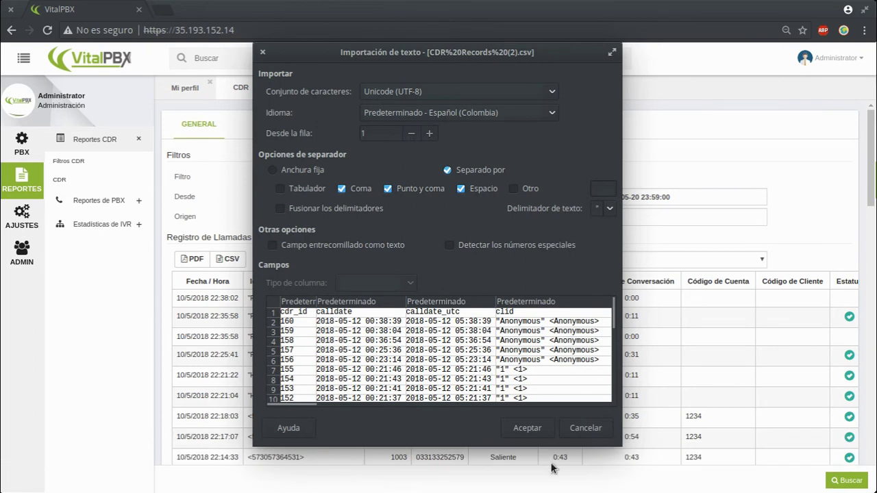
click(537, 426)
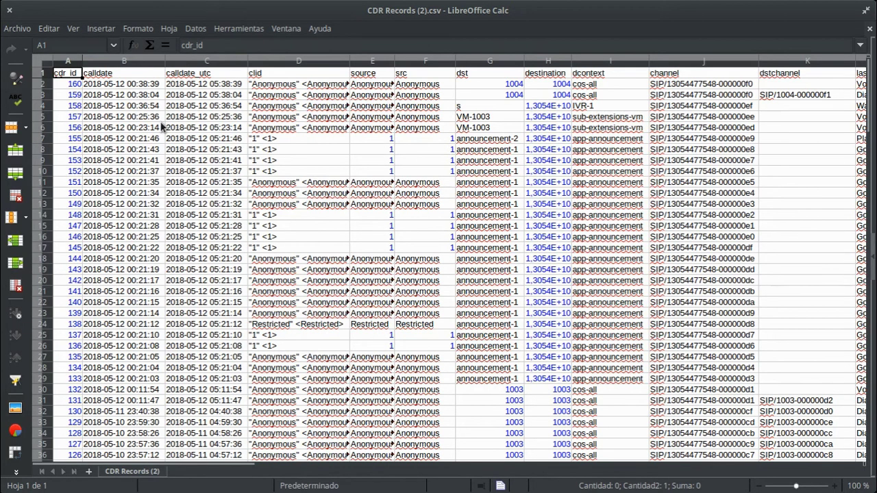
Examine the calldate, calldate_utc and clid columns of the call records and fit the clid column's width to its content.
click(129, 87)
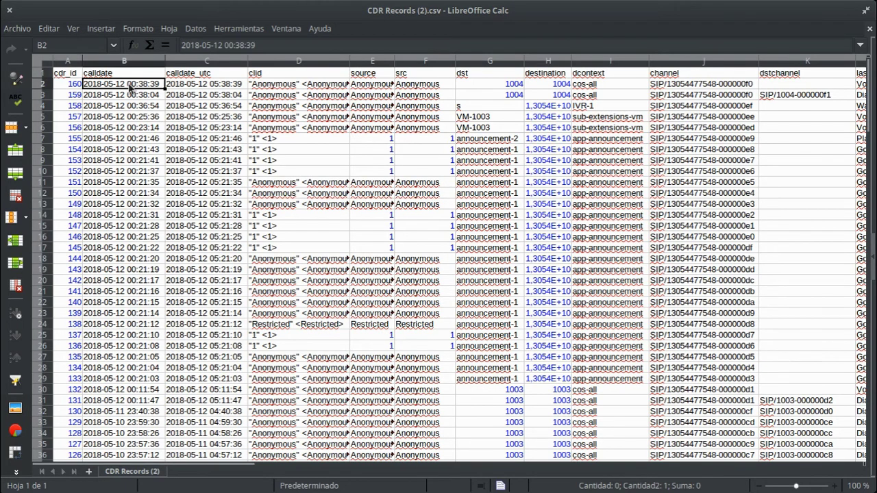
click(228, 76)
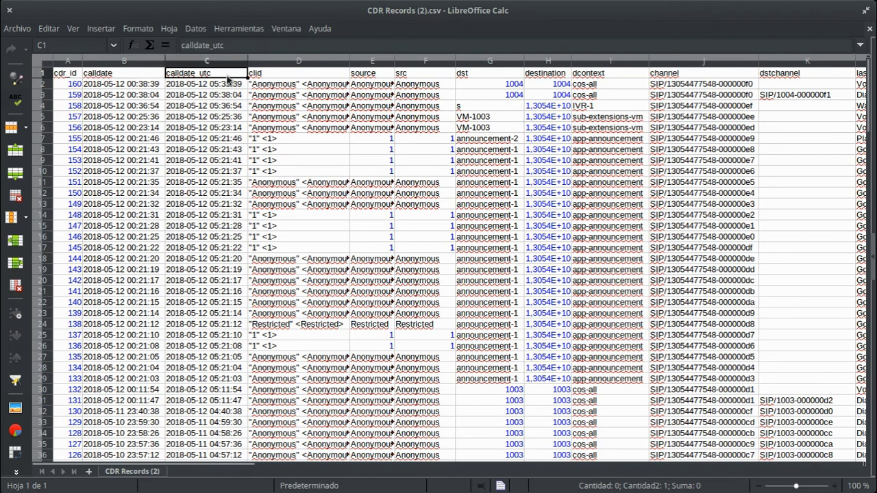
click(272, 78)
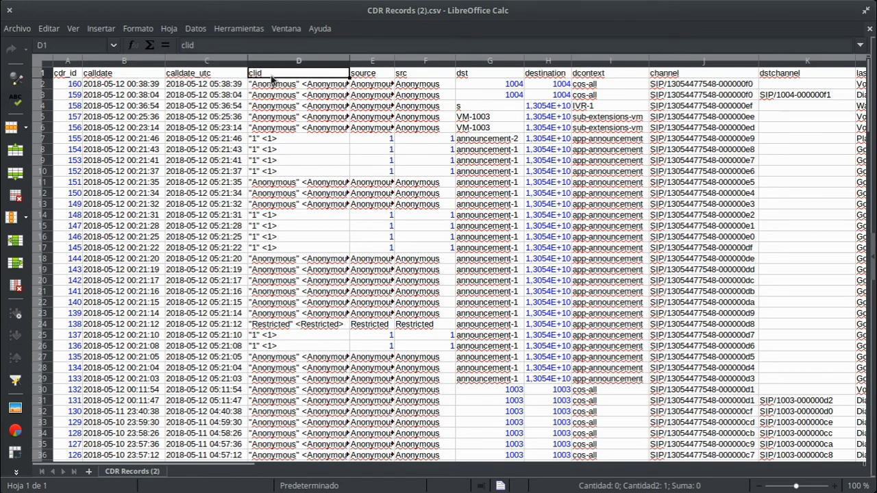
double_click(350, 57)
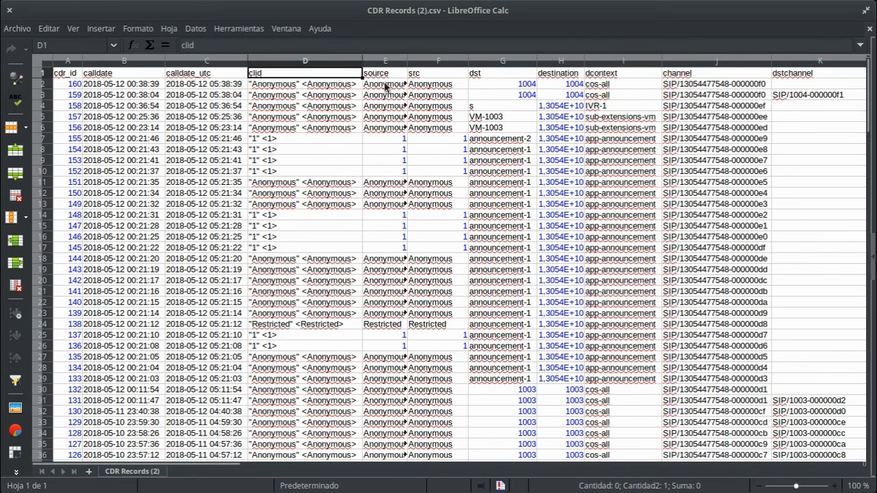